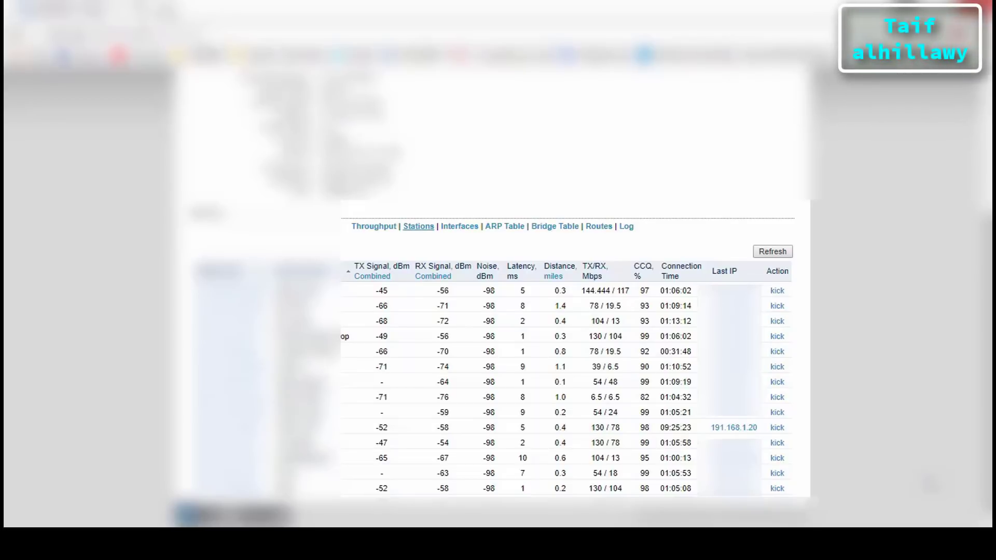
Open the station at 191.168.1.20 in a new tab and load it on port 1234
left_click(750, 431)
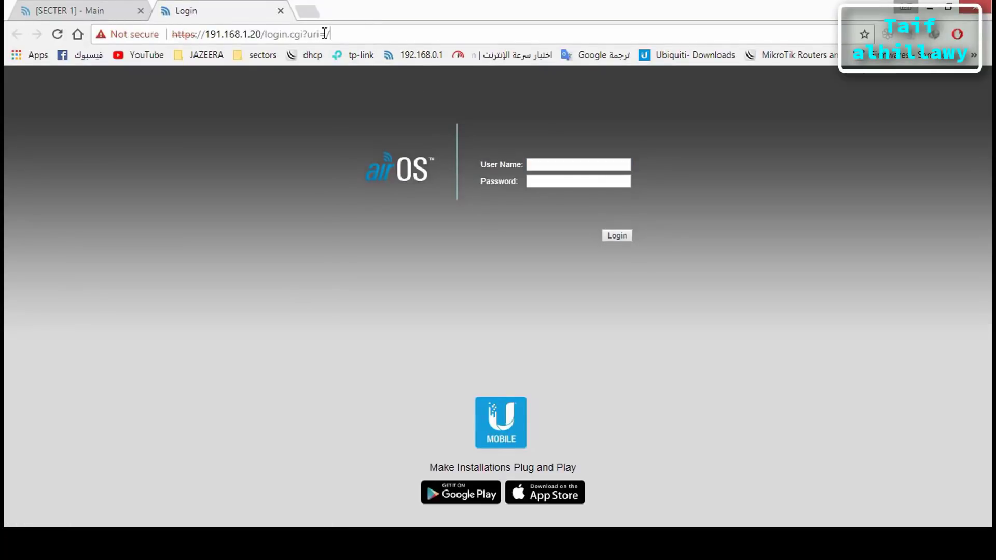
left_click_drag(336, 34, 264, 35)
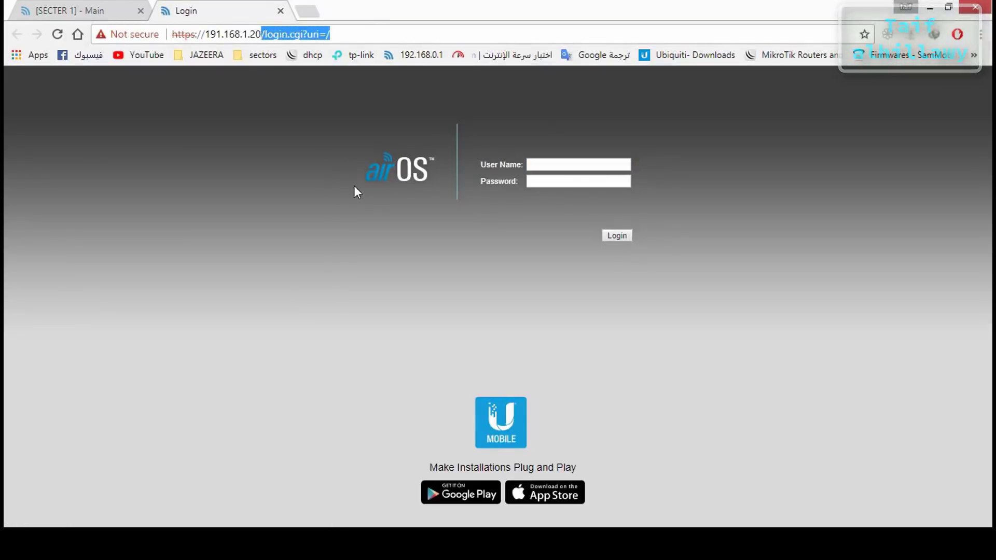
type(":")
type("1234")
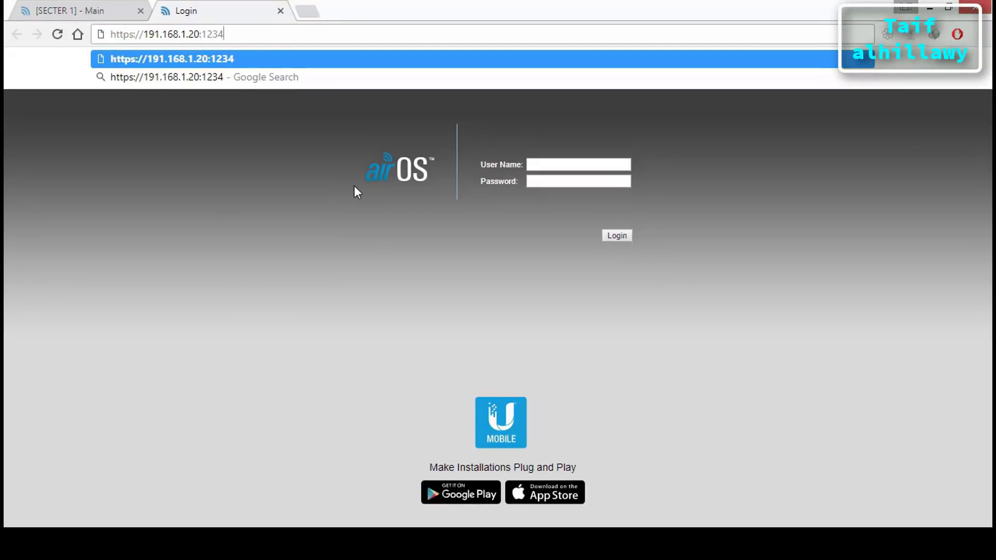
key("Return")
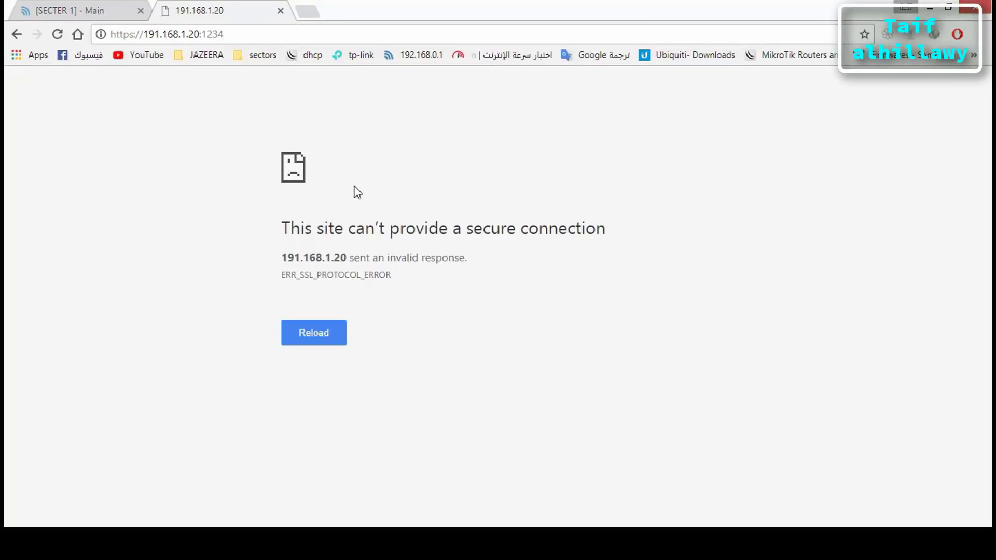
left_click_drag(146, 37, 73, 37)
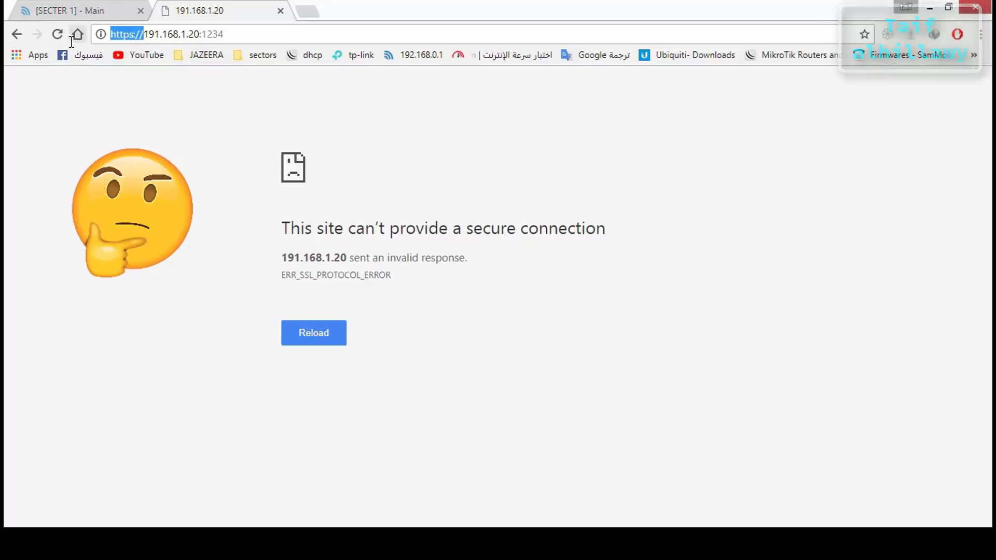
key("BackSpace")
key("Return")
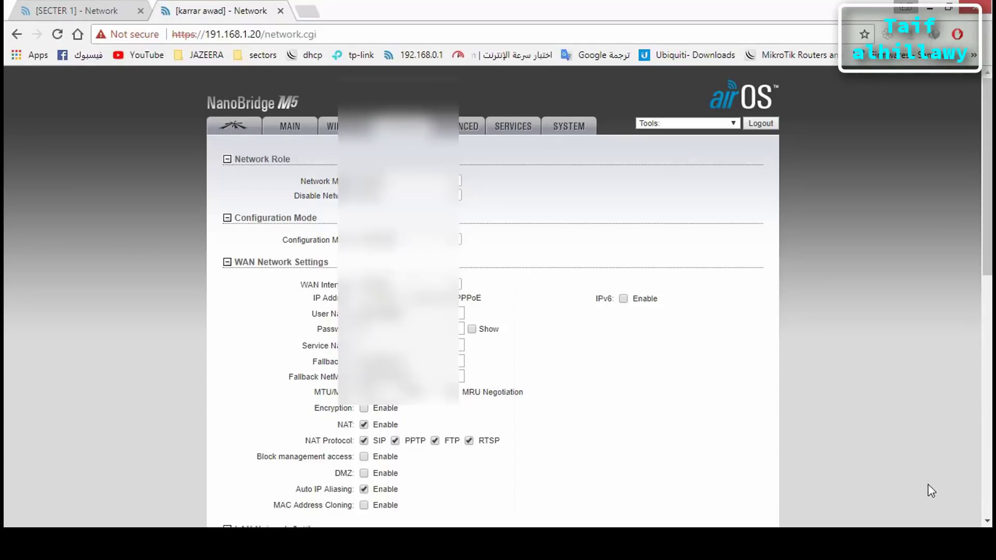
Add a new IP alias row on interface WLAN0, then switch to the Rocket M5's page
scroll(929, 484, "down", 10)
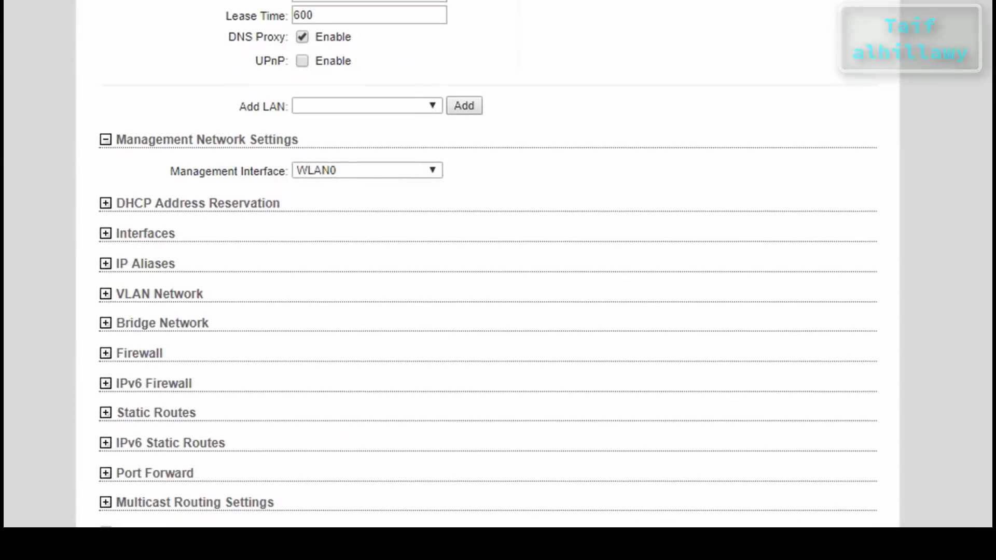
left_click(149, 275)
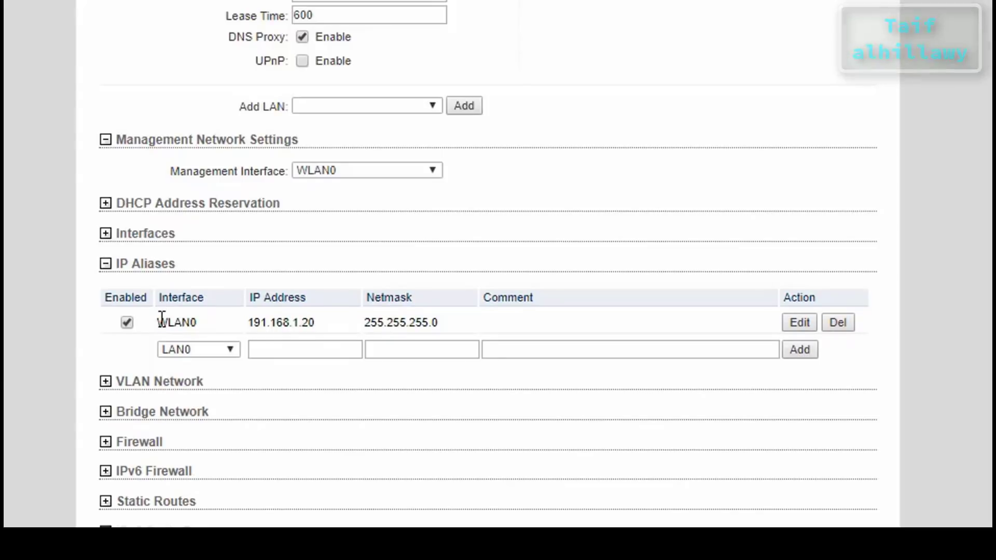
left_click(206, 350)
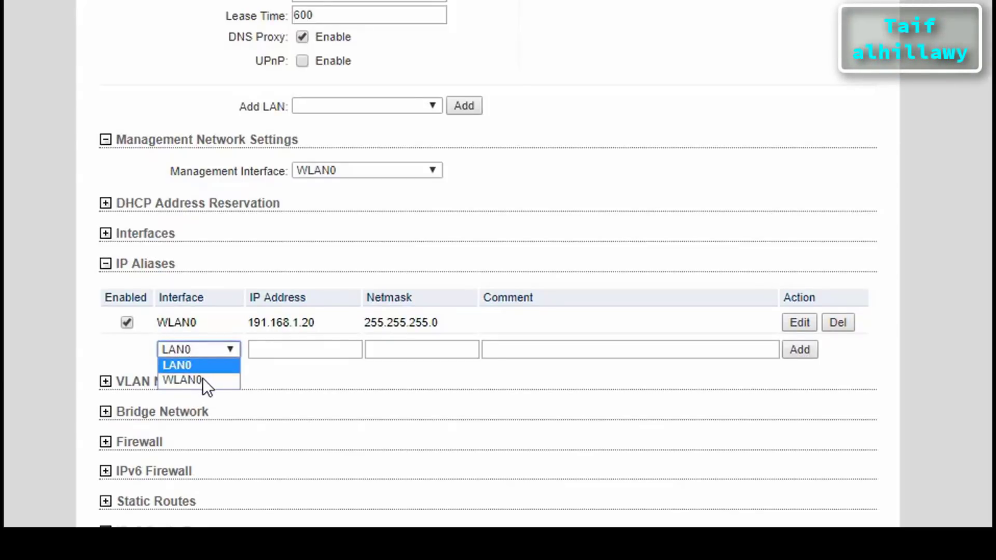
left_click(201, 382)
left_click(292, 356)
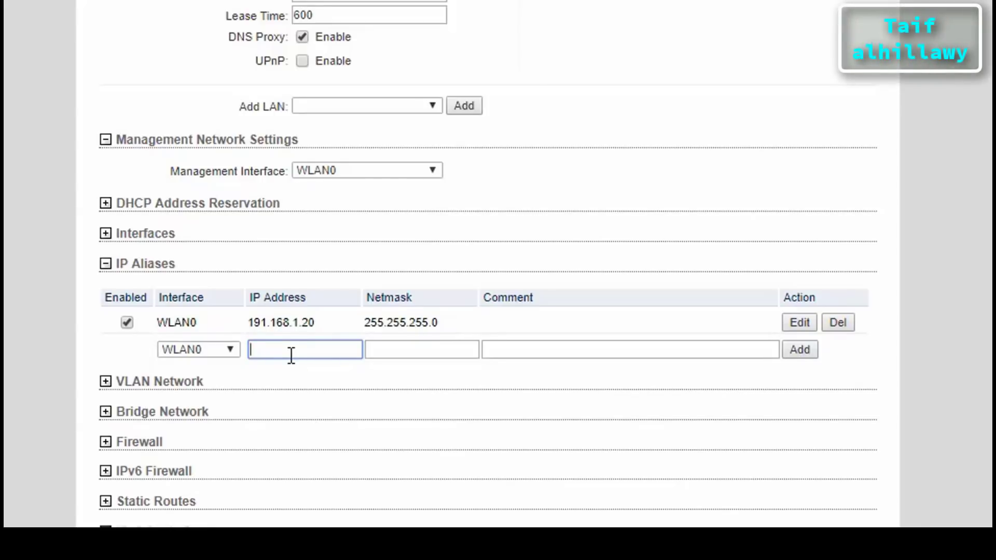
left_click(96, 8)
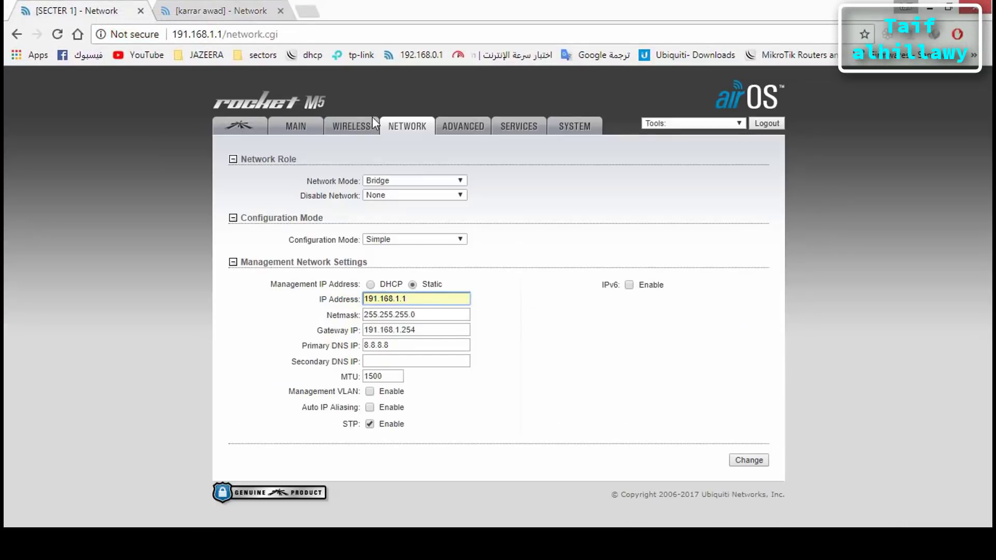
Reload the Rocket M5's Network settings and append a digit to its static management IP
left_click(393, 124)
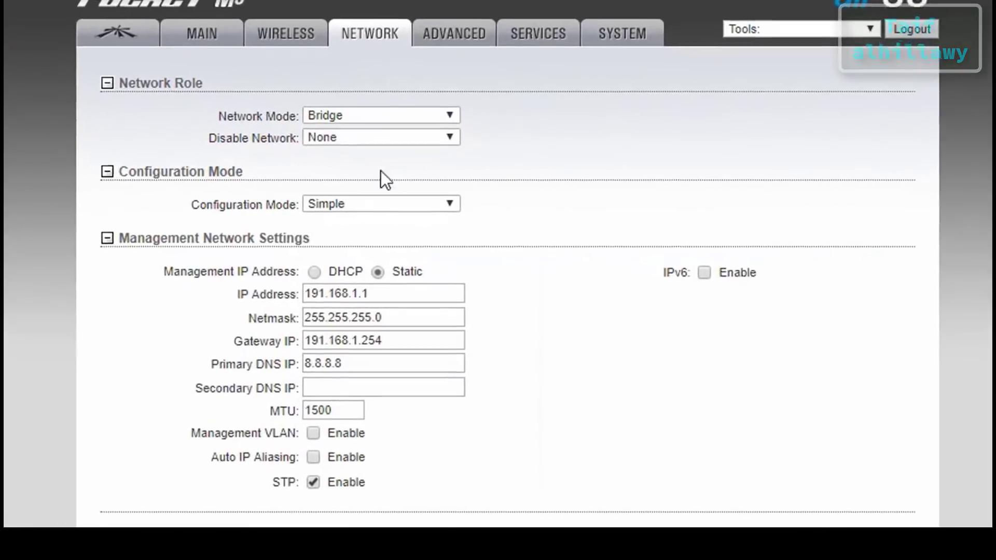
left_click_drag(410, 296, 342, 304)
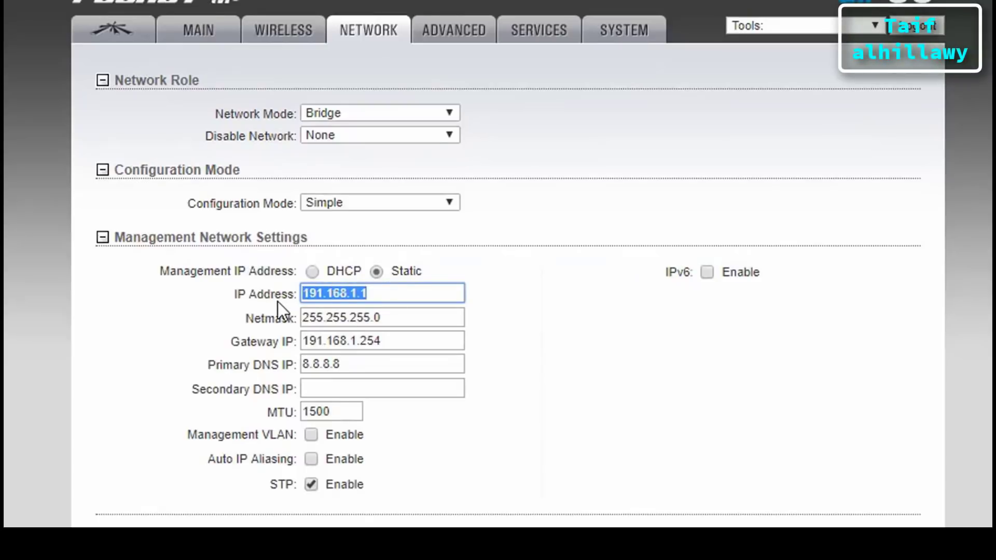
left_click(366, 295)
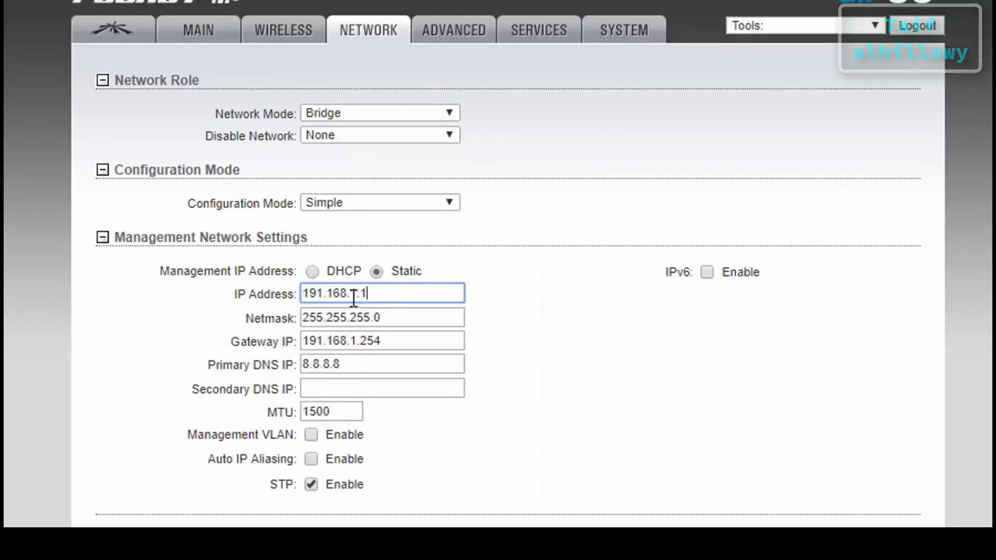
left_click(376, 294)
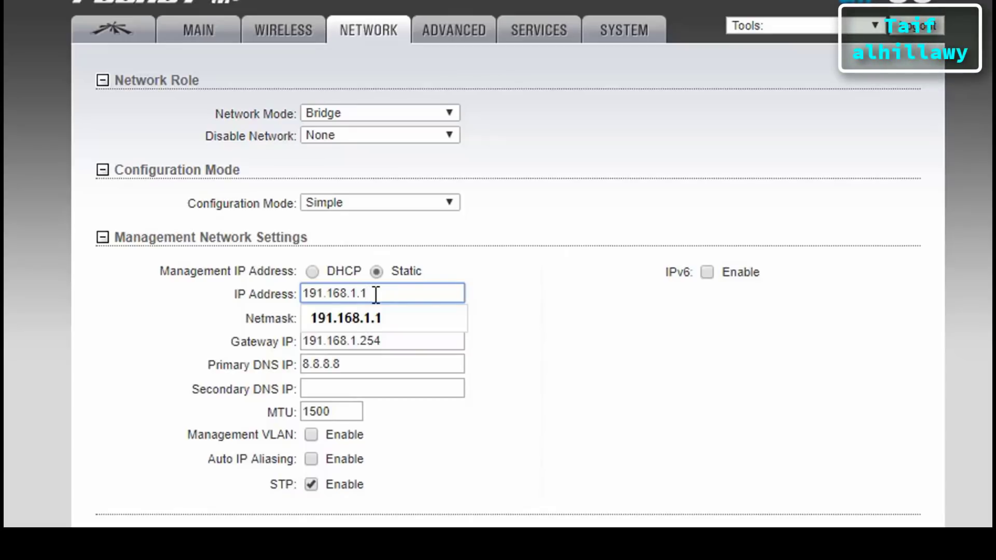
type("0")
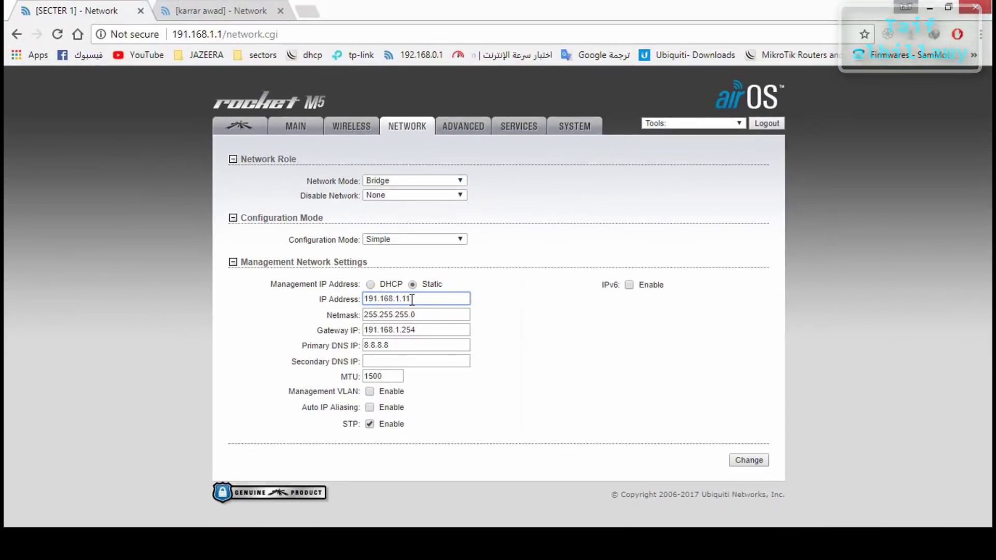
On the NanoBridge M5, paste alias IP 191.168.1.20 and netmask 255.255.255.0 into the WLAN0 row
left_click(208, 10)
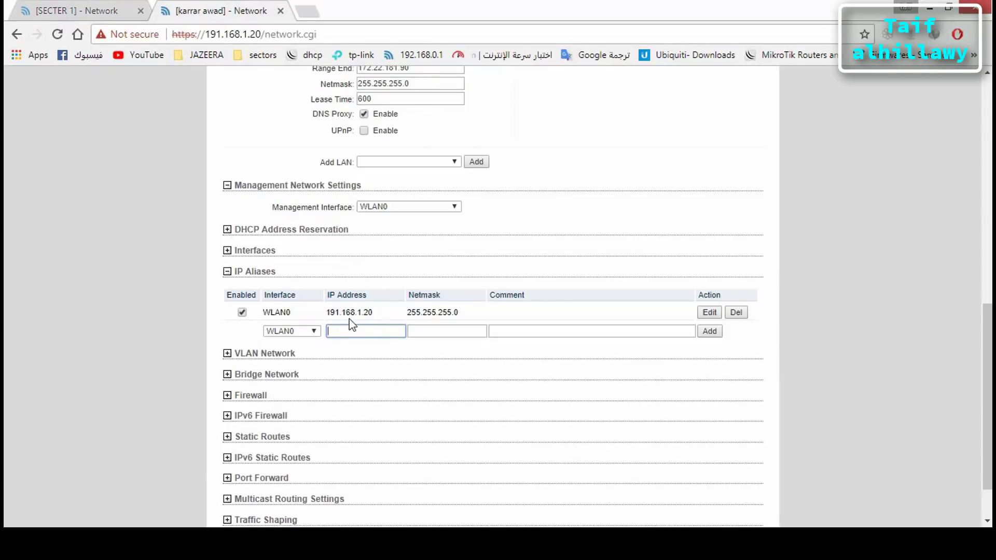
type("191.168.1.20")
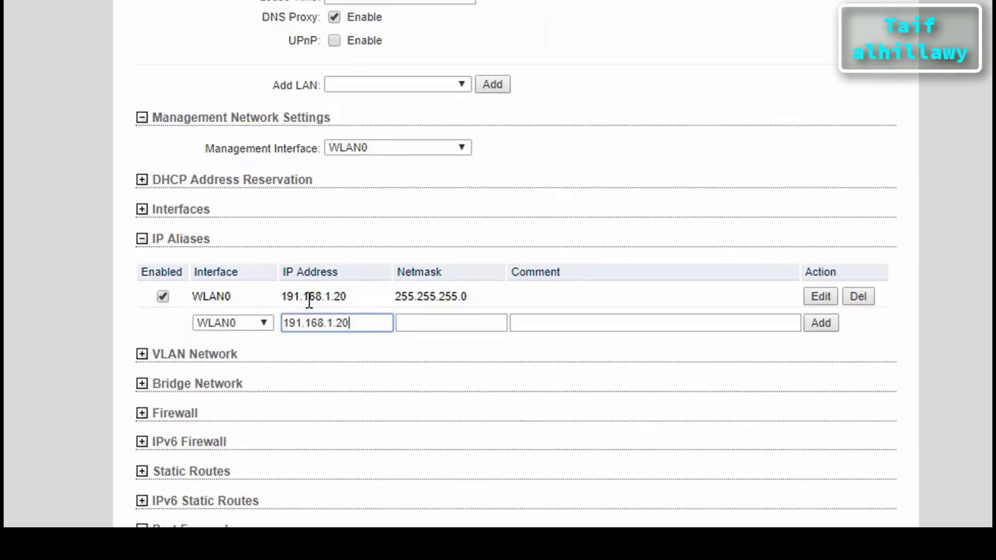
left_click(428, 325)
type("255.255.255.0")
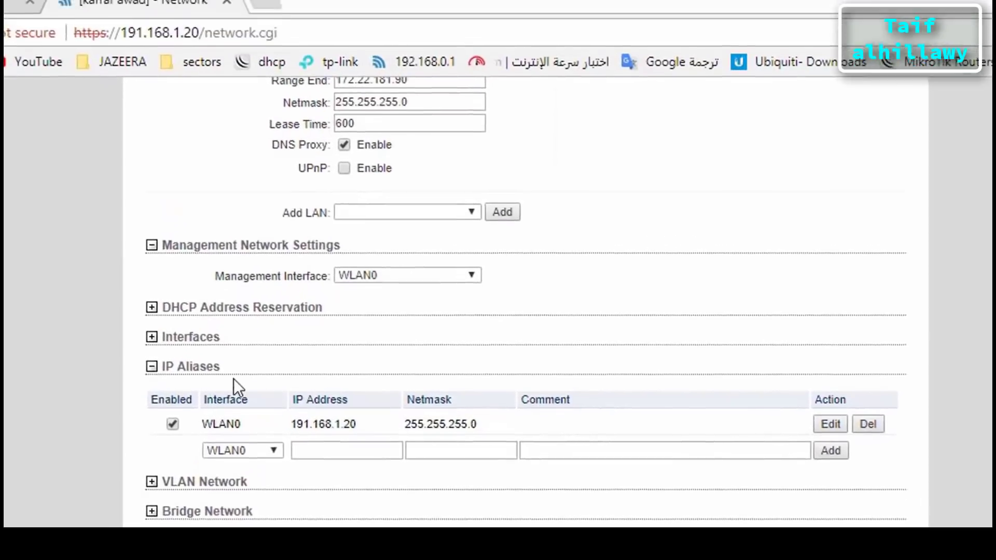
left_click(193, 385)
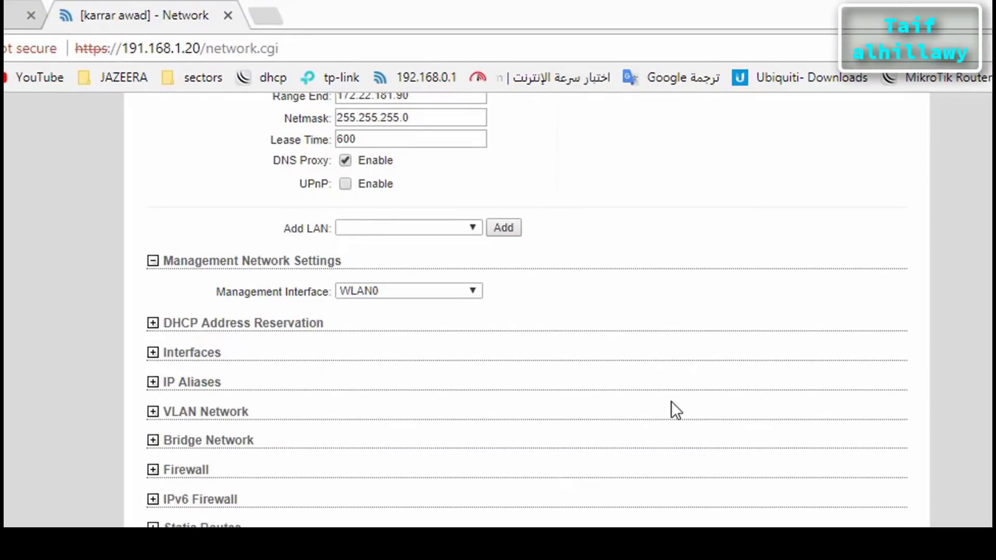
scroll(675, 410, "up", 2)
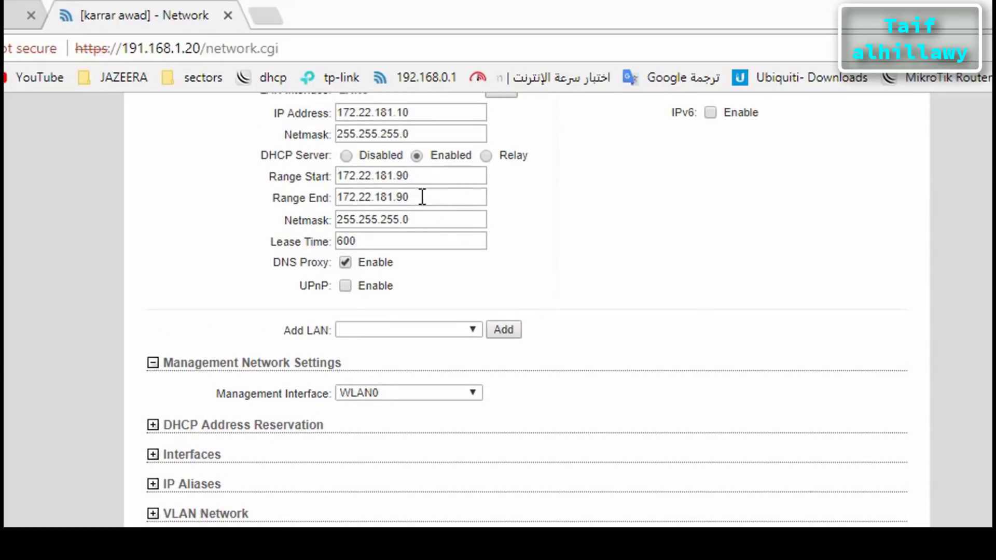
left_click_drag(427, 198, 308, 207)
key("ctrl+c")
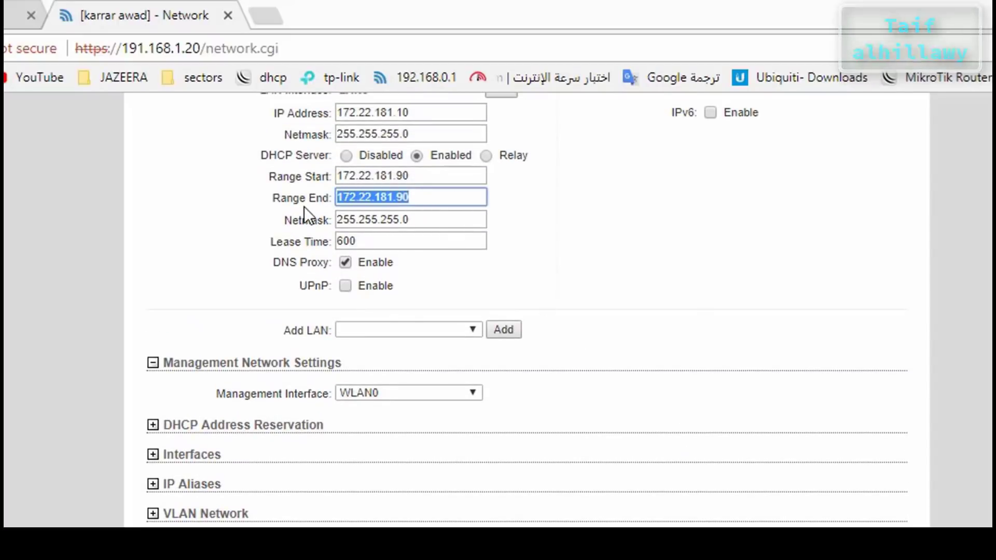
left_click(437, 205)
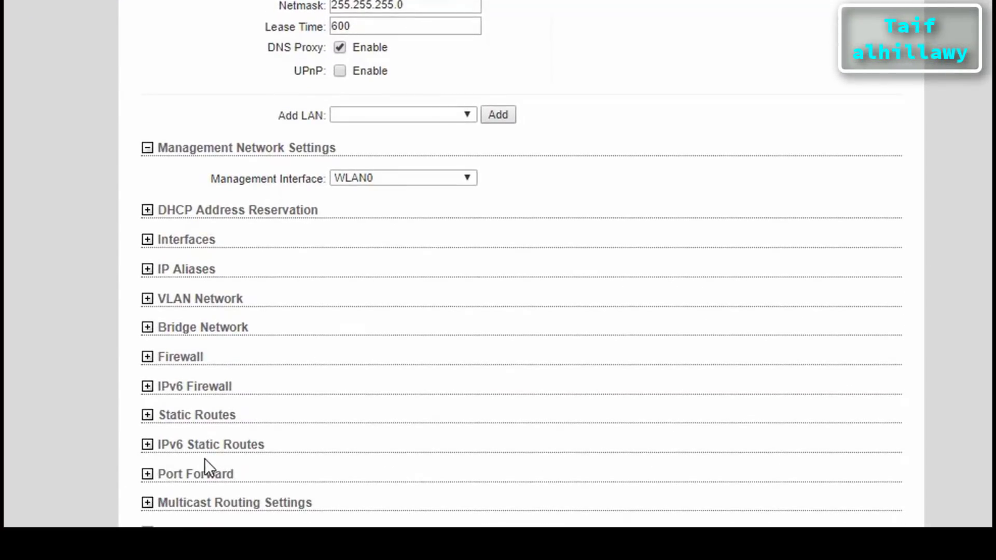
Start a WLAN0 port forward rule with private IP 172.22.181.90
left_click(180, 477)
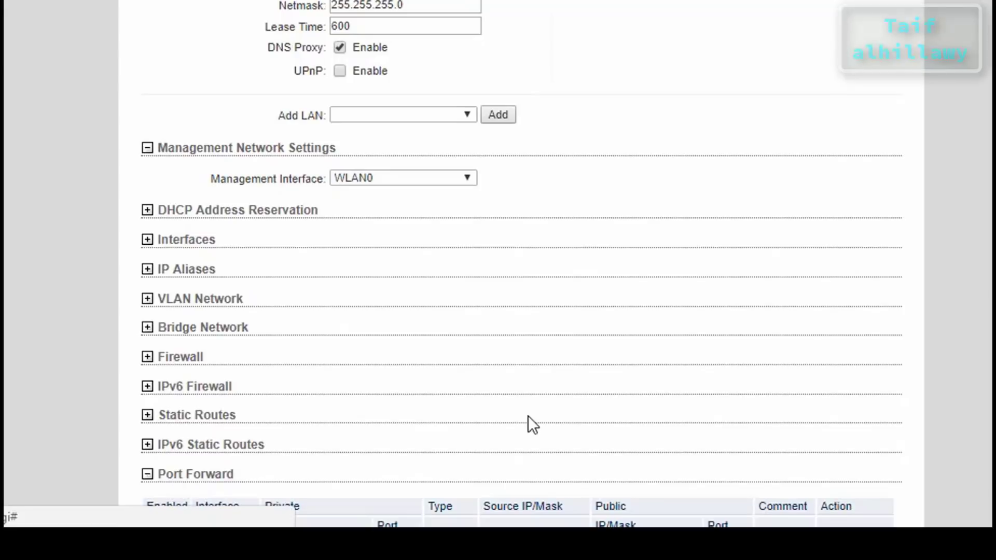
scroll(527, 416, "down", 4)
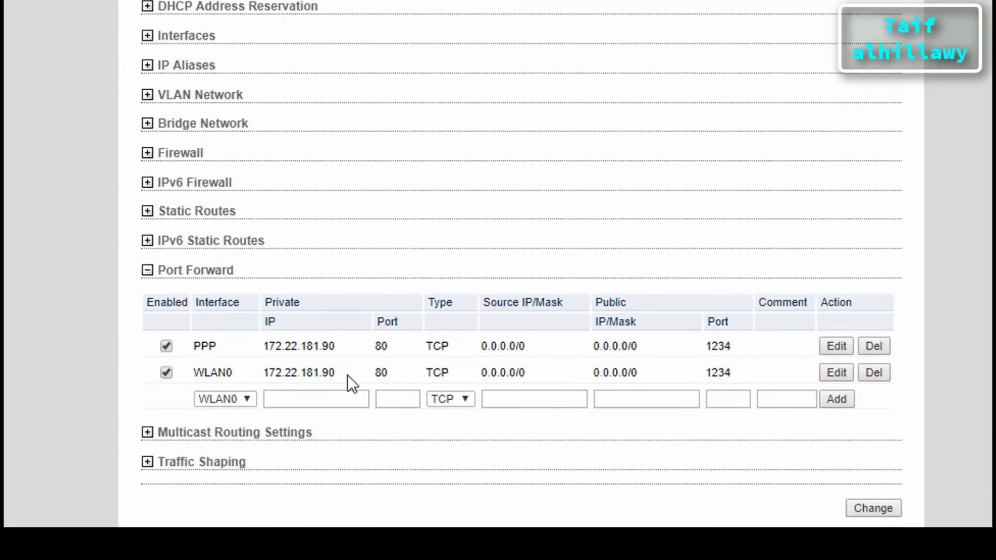
left_click(226, 400)
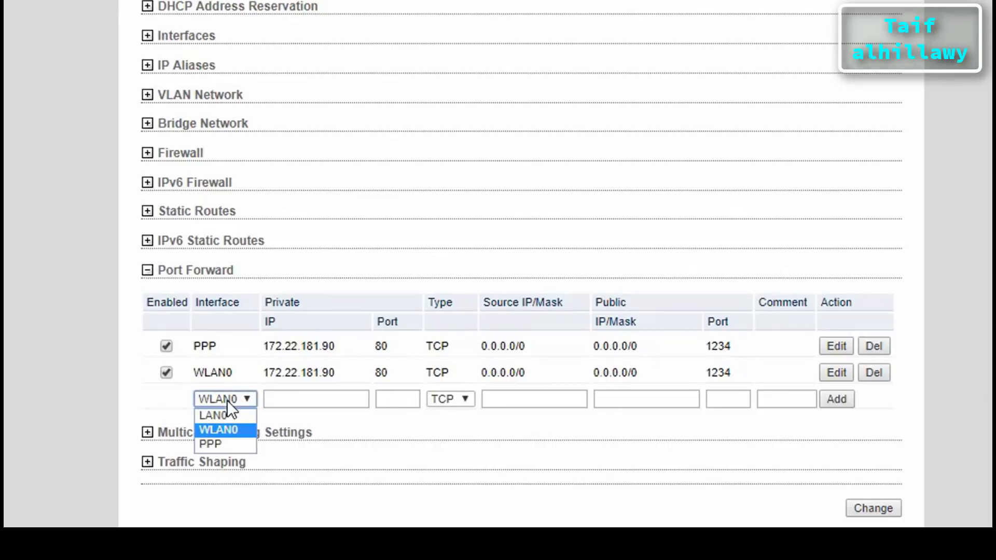
left_click(221, 431)
left_click(297, 400)
key("ctrl+v")
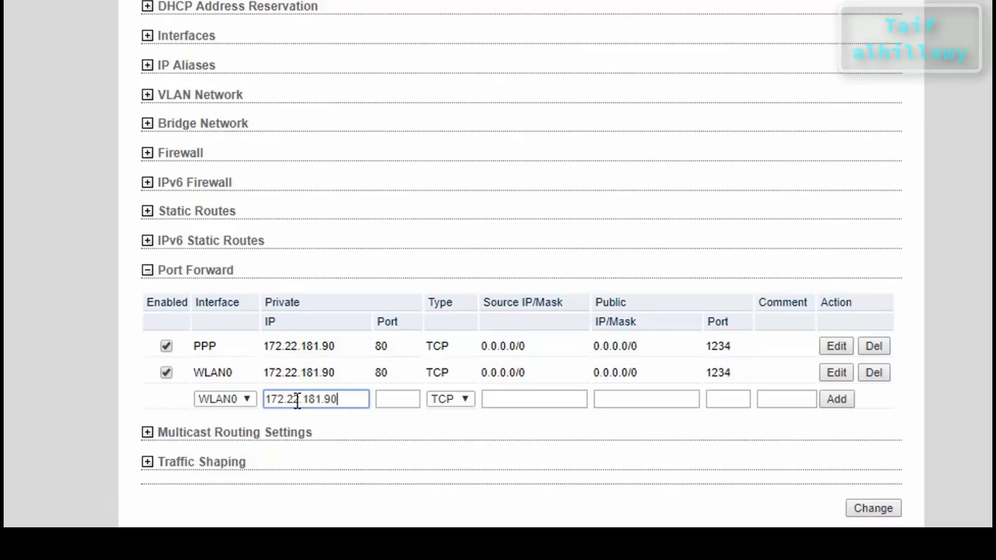
Set the rule's private port to 80 and begin entering public port 1234
scroll(433, 318, "up", 5)
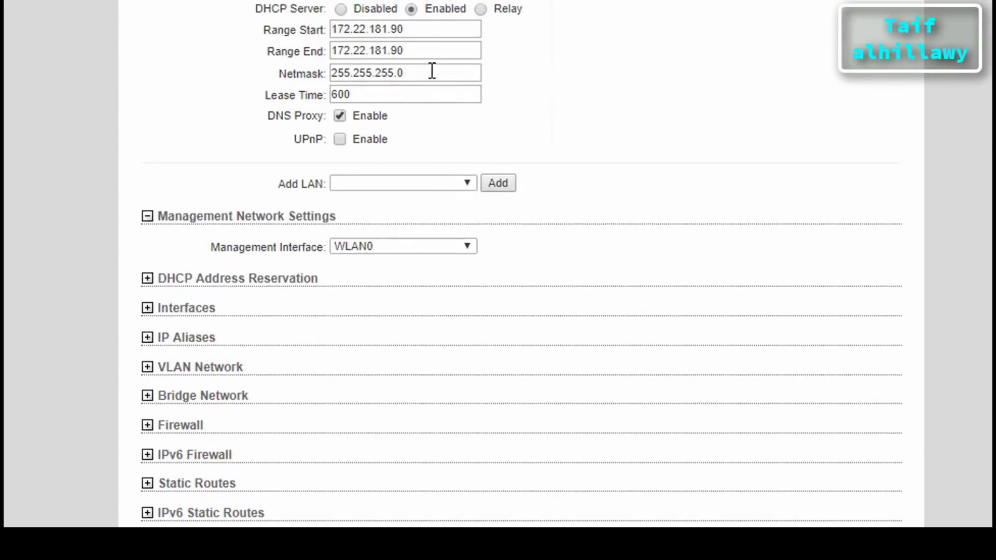
scroll(418, 53, "down", 6)
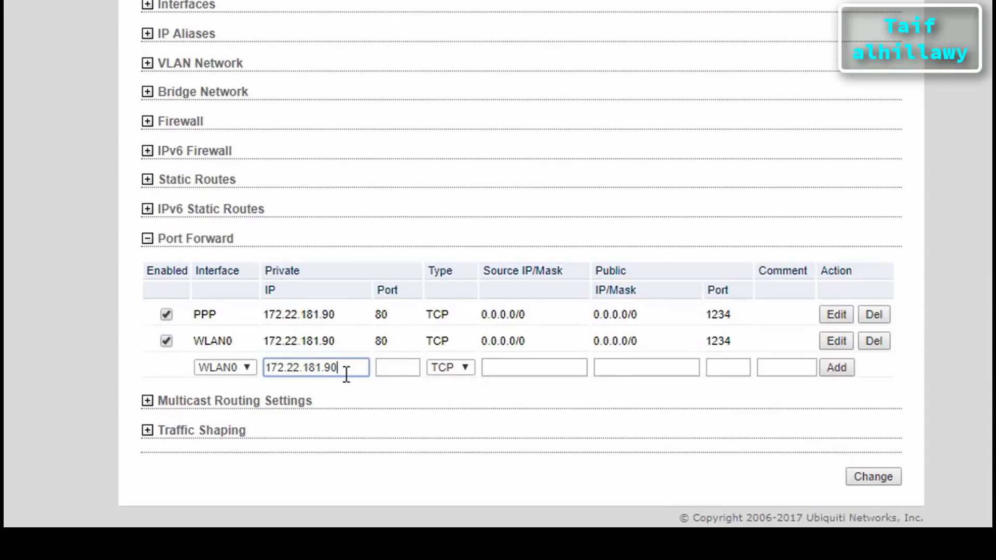
left_click(396, 369)
type("80")
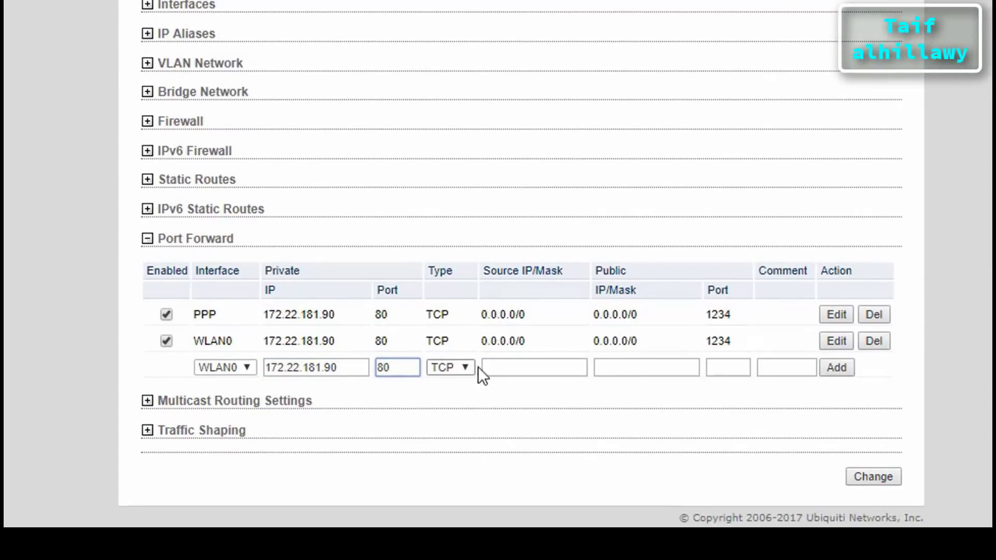
left_click(723, 370)
type("1234")
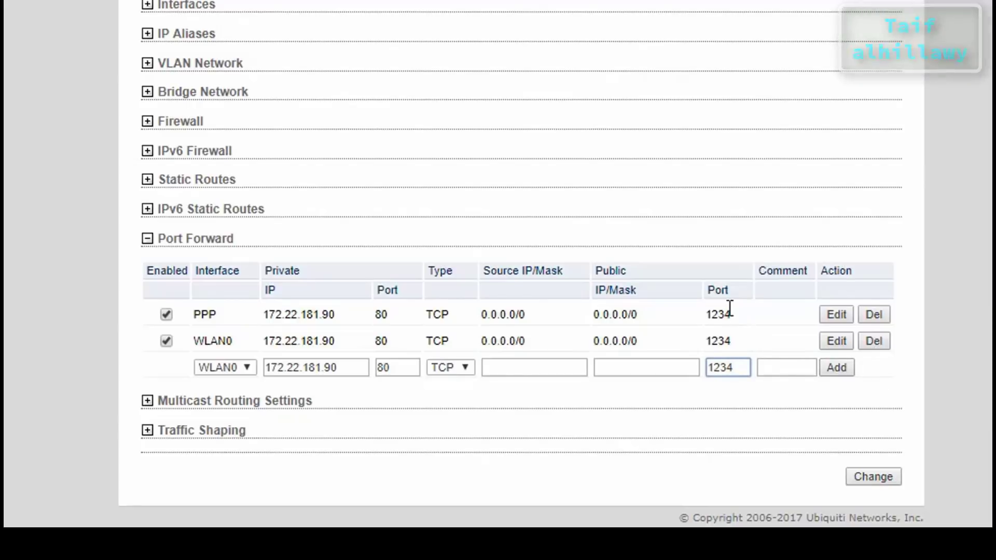
Review the PPP and WLAN0 port forward rules, both using public port 1234
left_click_drag(731, 314, 701, 316)
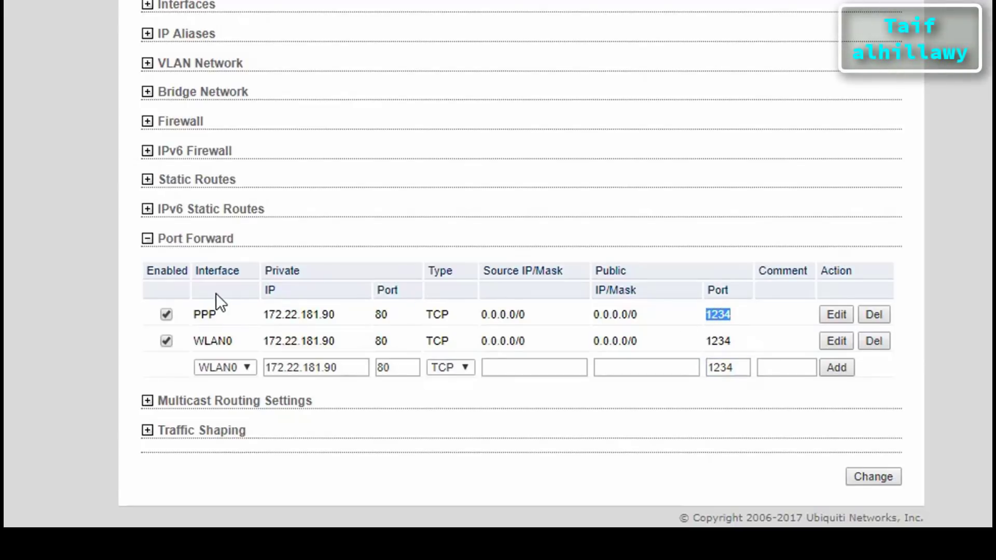
double_click(208, 313)
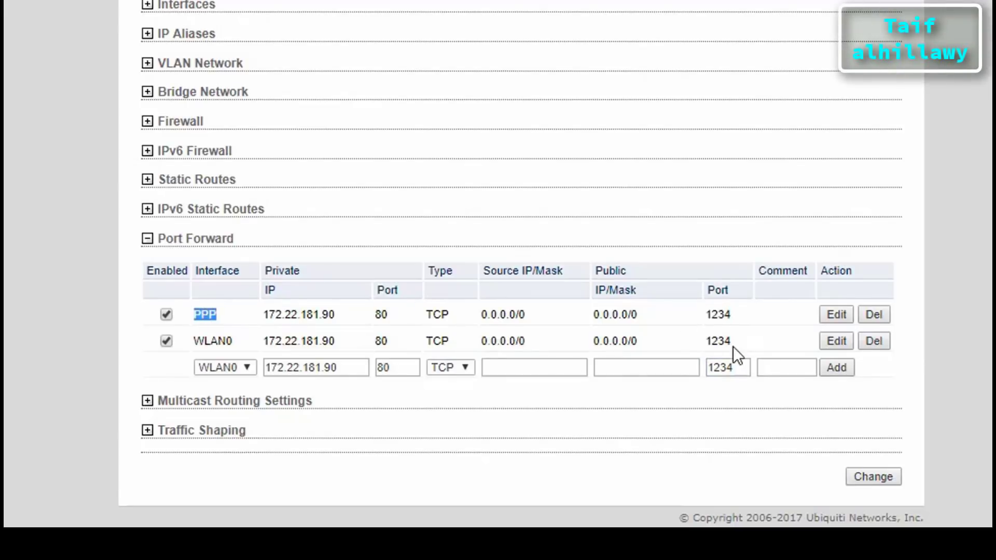
left_click_drag(732, 338, 706, 340)
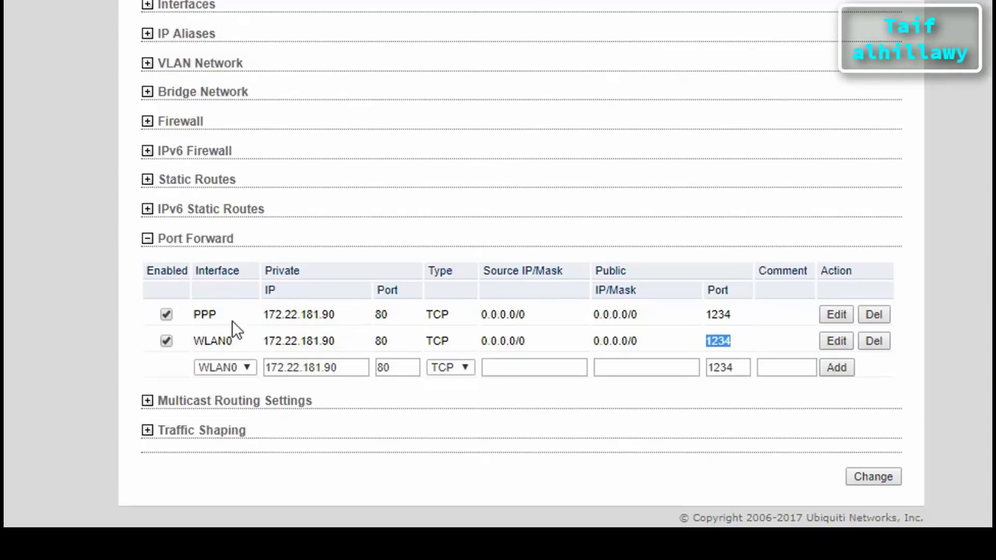
left_click_drag(219, 314, 189, 315)
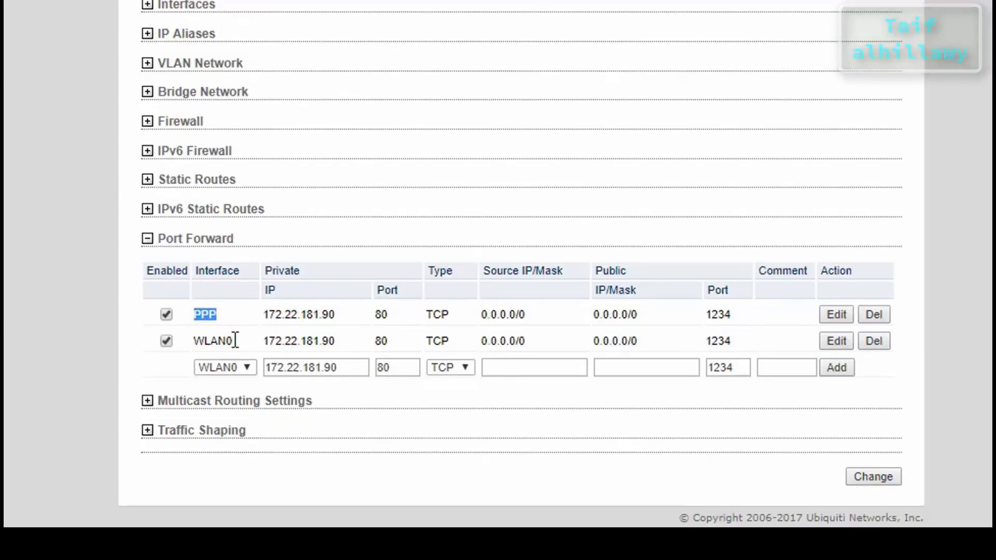
left_click_drag(234, 341, 199, 346)
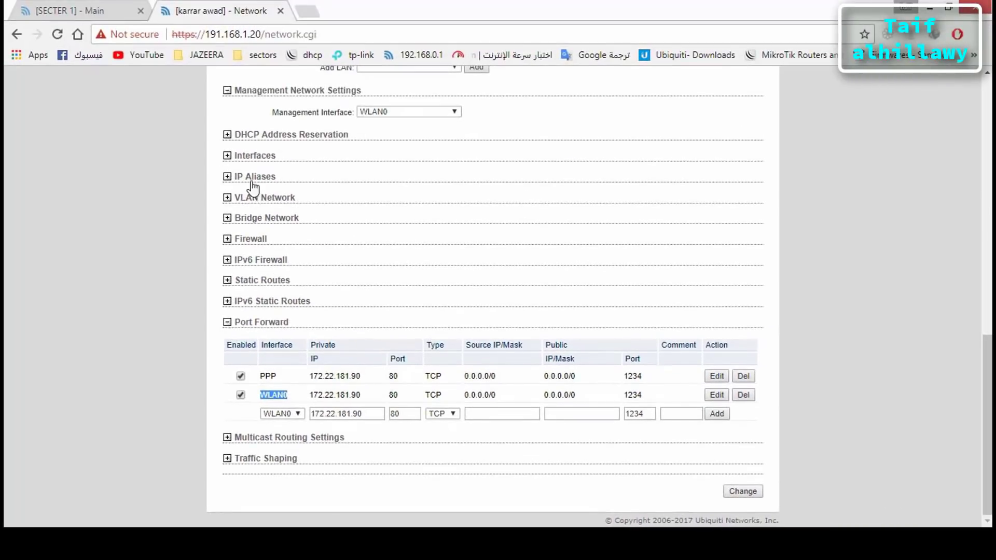
Expand IP Aliases and highlight the bridge's alias address 191.168.1.20
left_click(179, 33)
left_click_drag(377, 219, 326, 220)
left_click(338, 219)
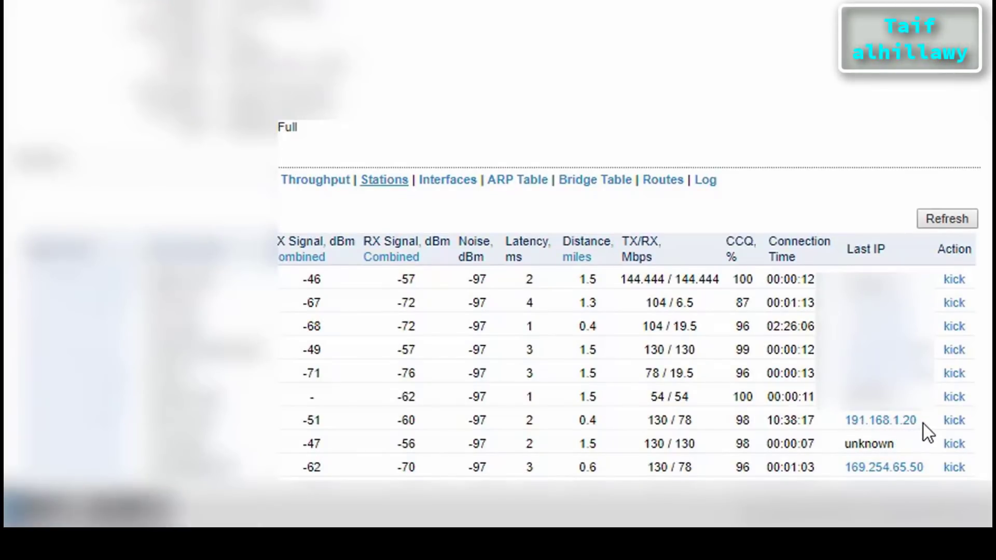
Open 191.168.1.20 in a new tab and replace the login path with :1234
left_click(903, 424)
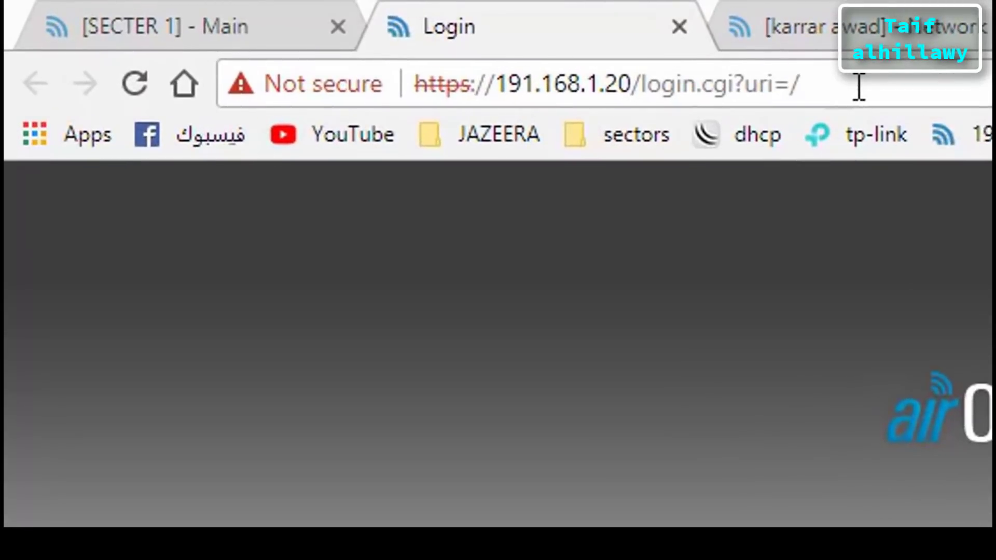
left_click_drag(746, 77, 554, 73)
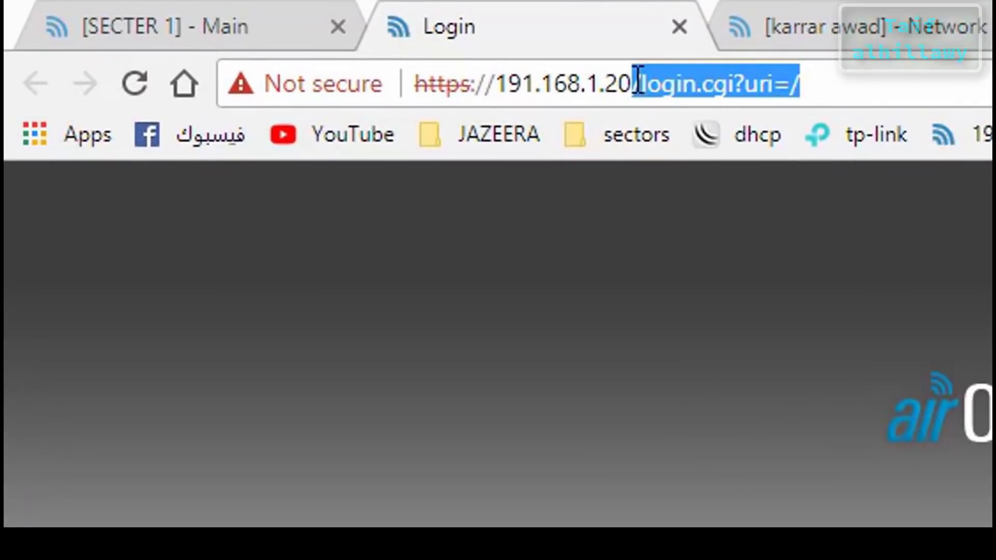
type(":")
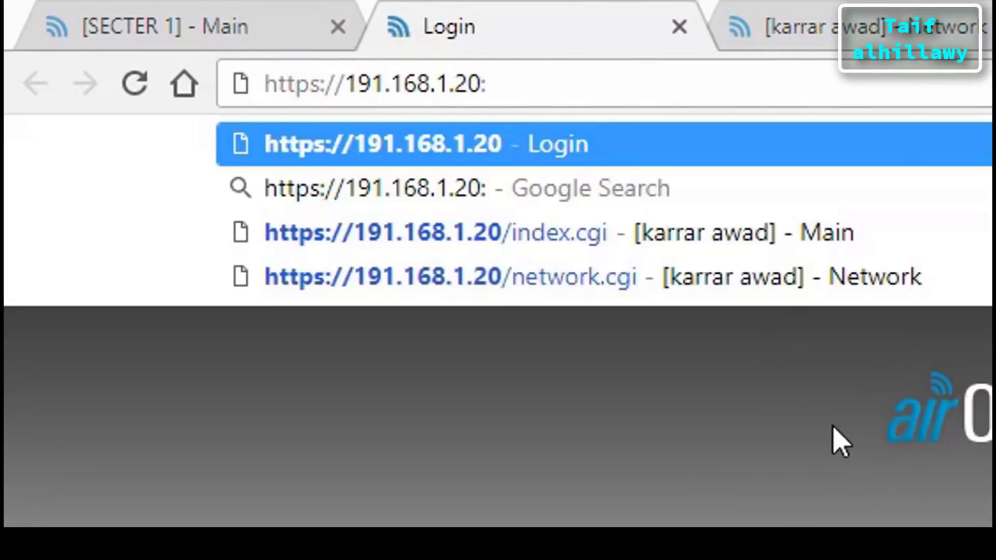
type("1234")
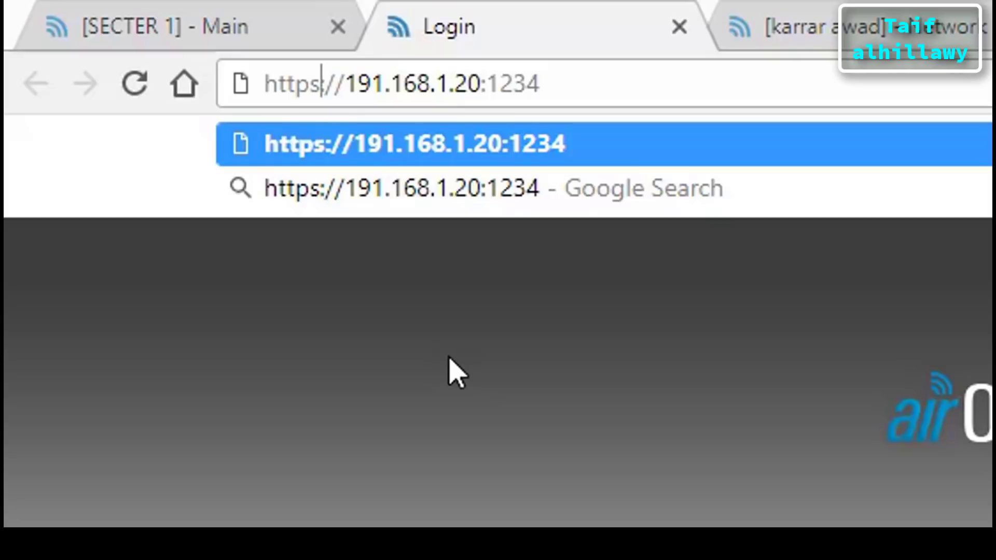
Remove the https prefix and load 191.168.1.20:1234
key("Right")
key("Right")
key("Right")
key("BackSpace")
key("BackSpace")
key("BackSpace")
key("BackSpace")
key("BackSpace")
key("BackSpace")
key("BackSpace")
key("BackSpace")
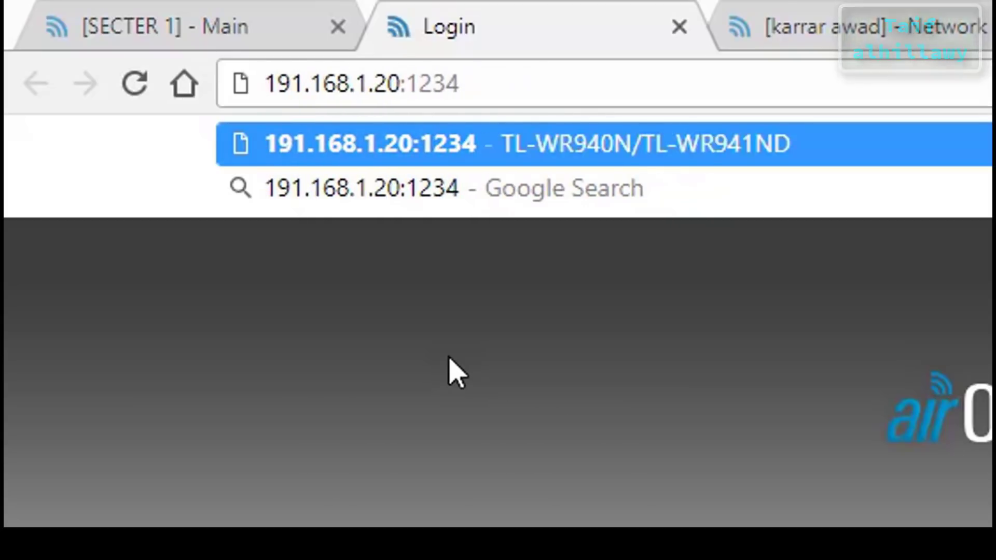
key("Escape")
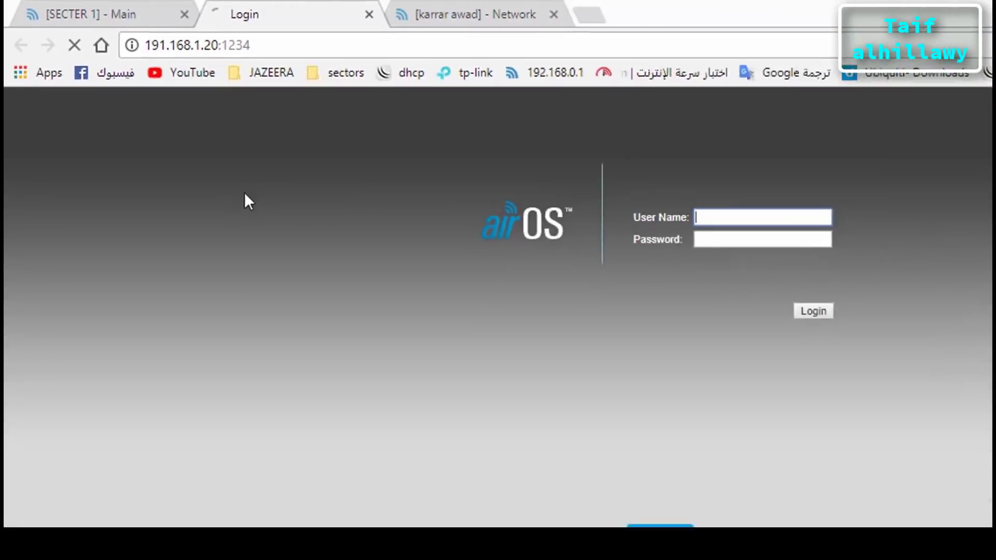
key("Return")
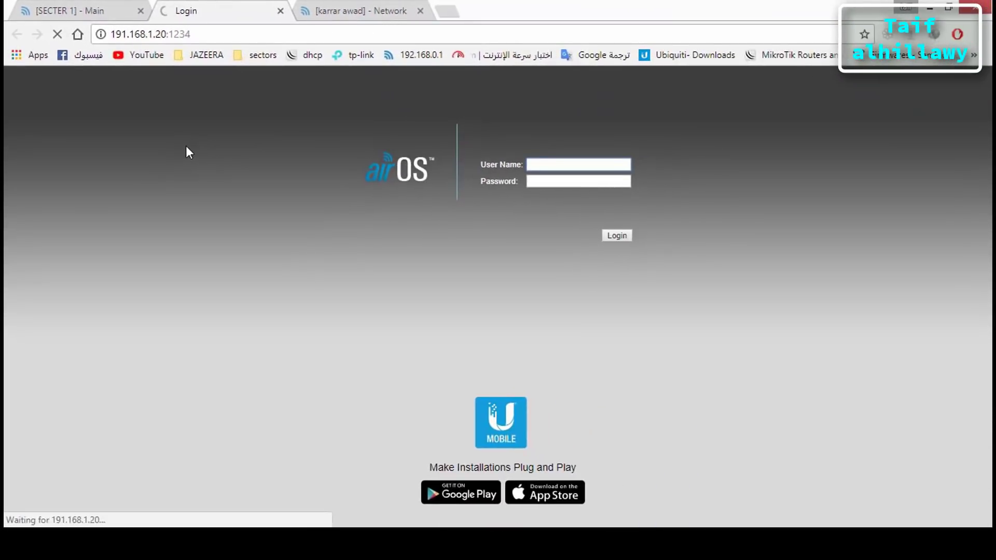